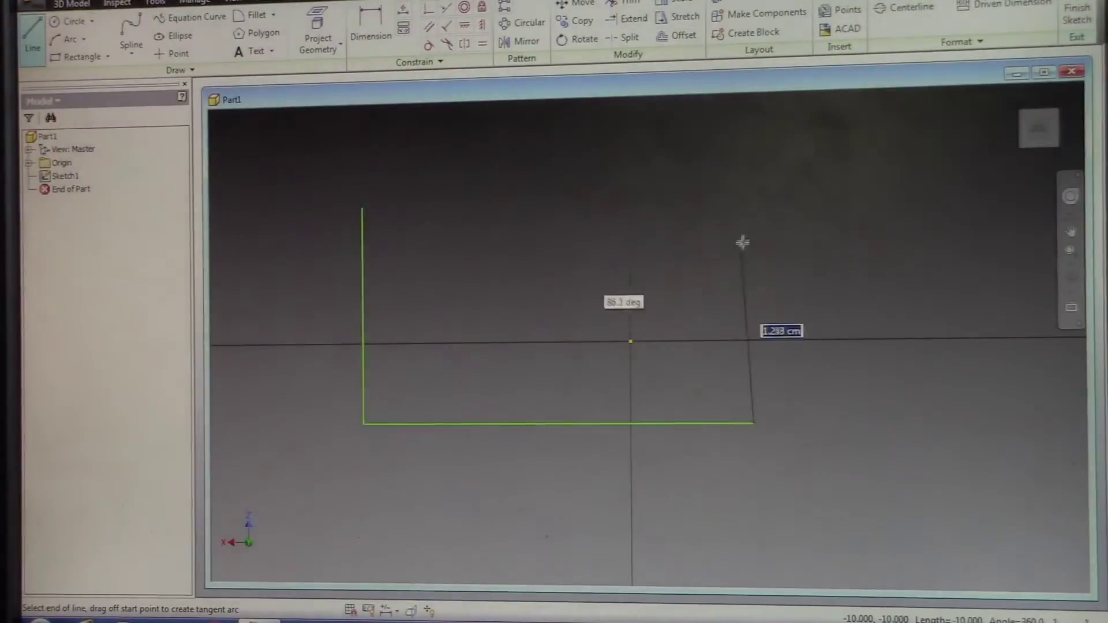
Close the outline with a small rectangle above it and finish the sketch
key(F2)
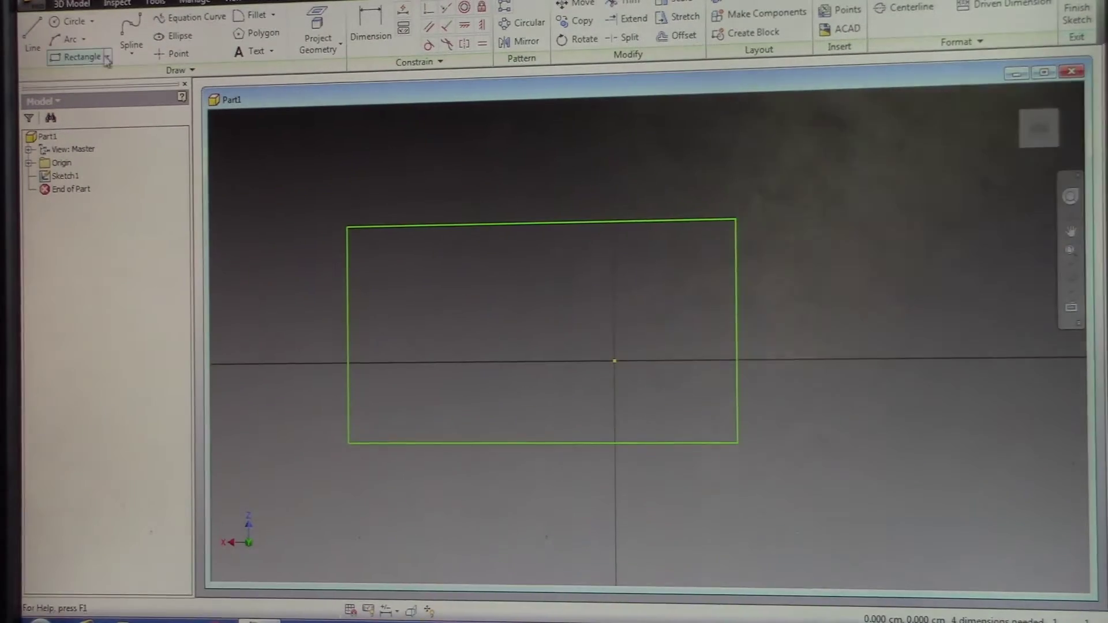
click(83, 56)
click(541, 191)
click(569, 222)
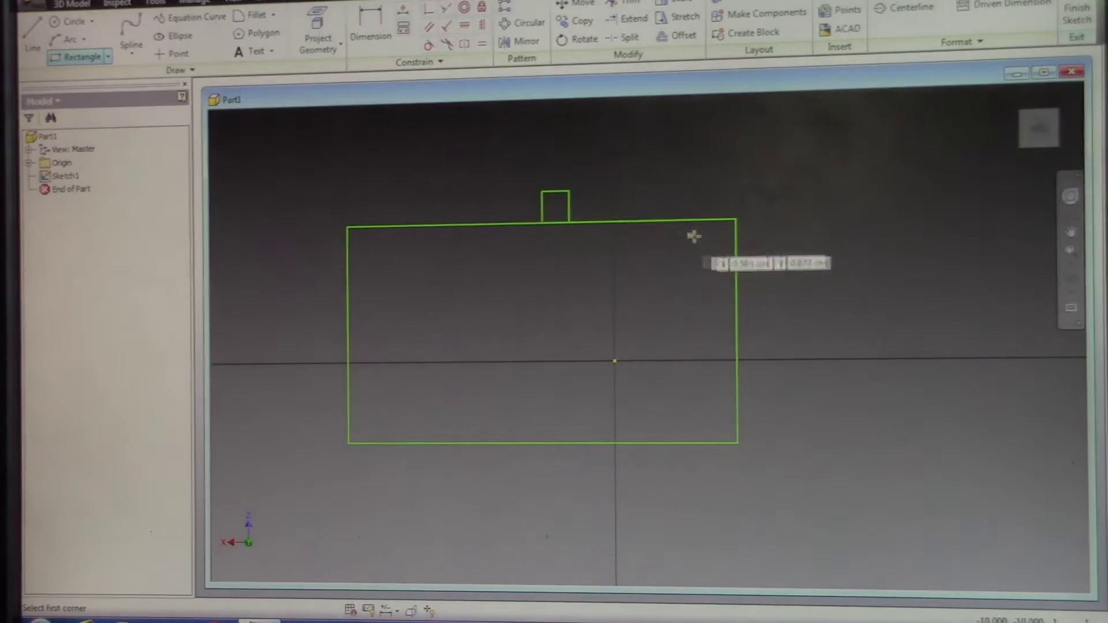
click(1076, 14)
Extrude the closed rectangle profile into a solid bar
key(e)
click(610, 371)
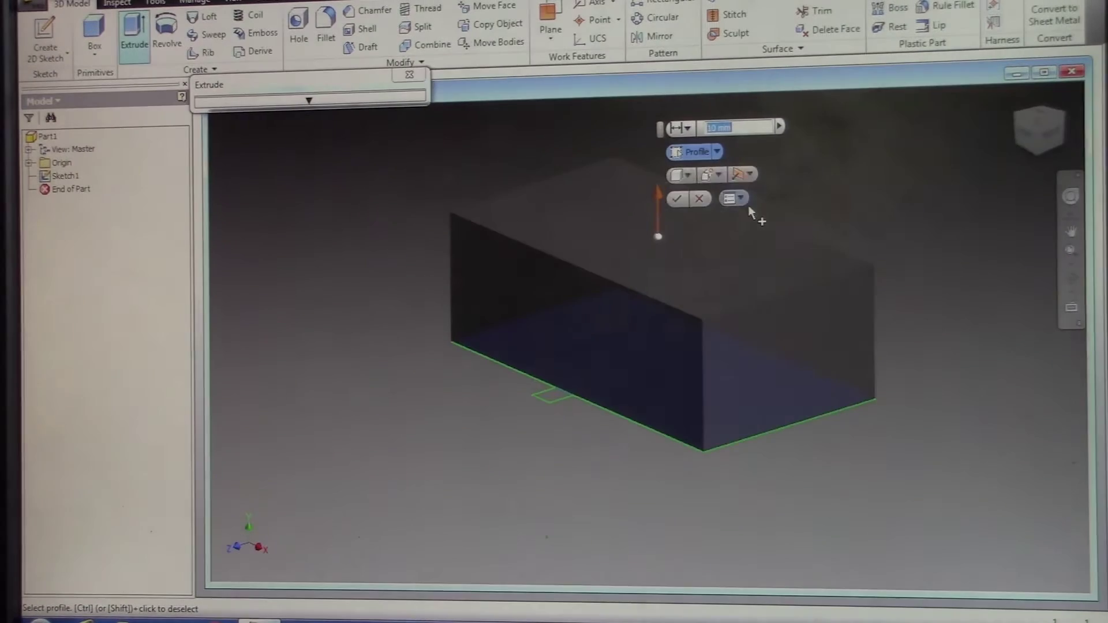
key(Return)
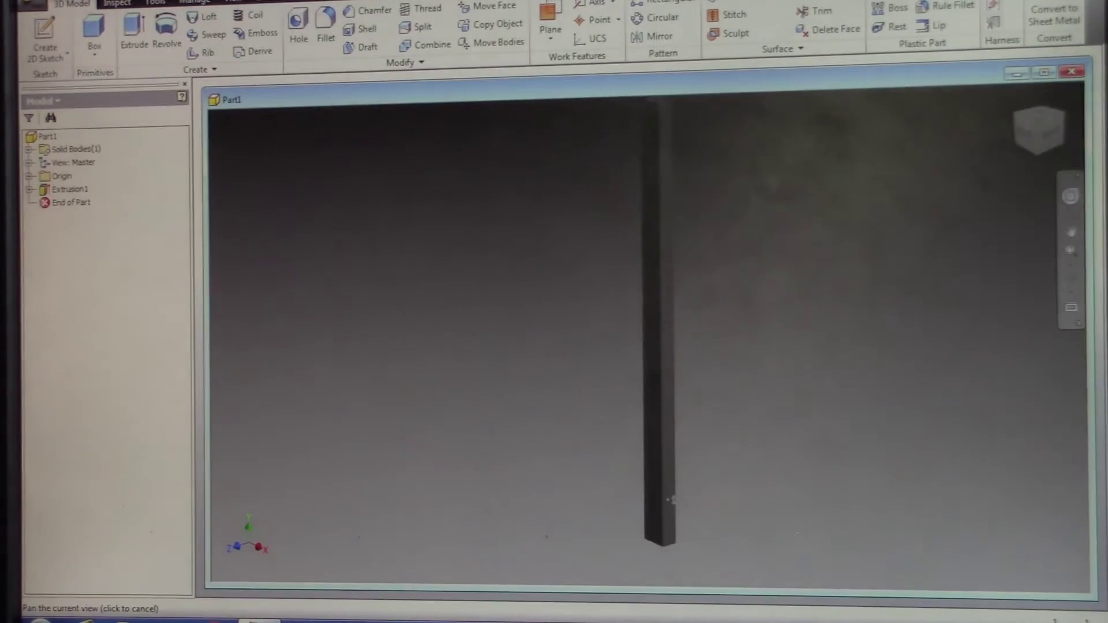
middle_drag(670, 500, 671, 504)
Sketch a circle on the bar's face and begin extruding it
click(671, 260)
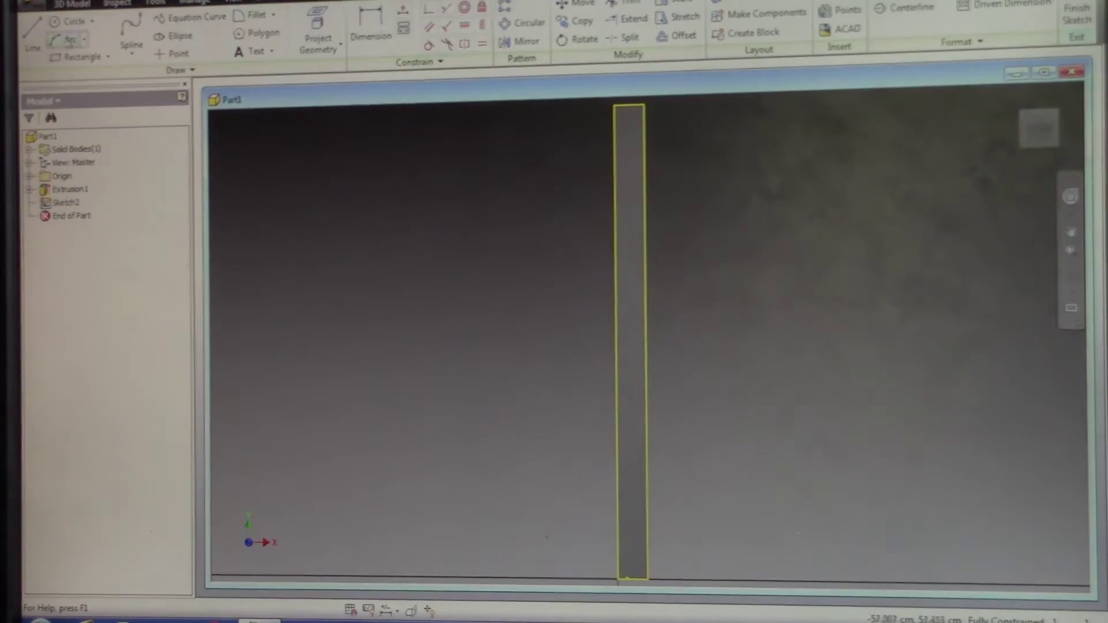
key(c)
click(627, 178)
key(e)
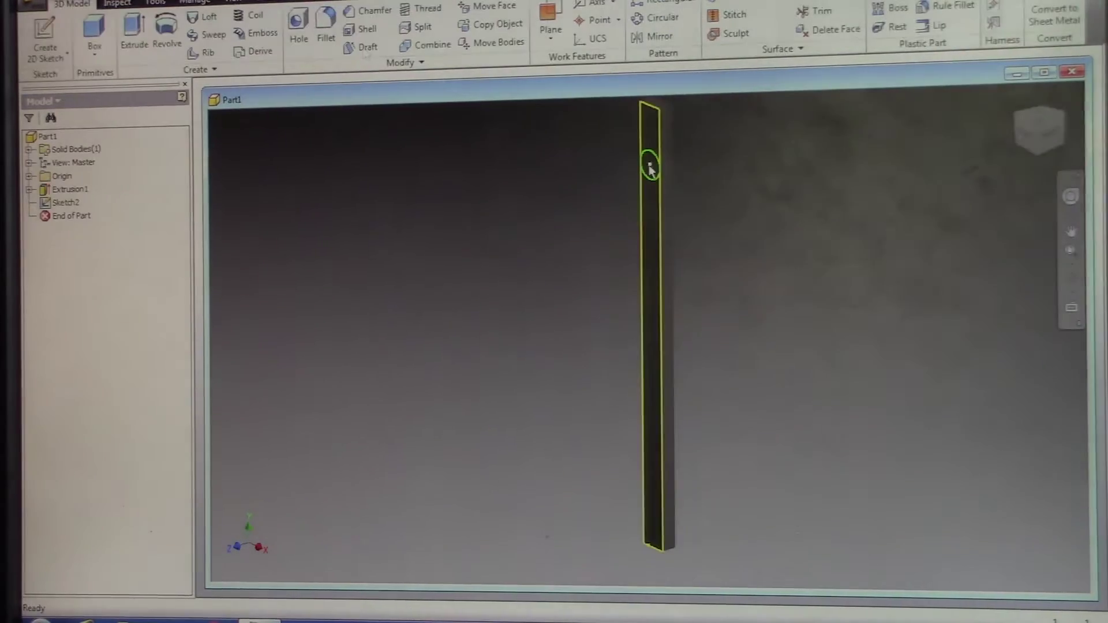
scroll(628, 260, up, 5)
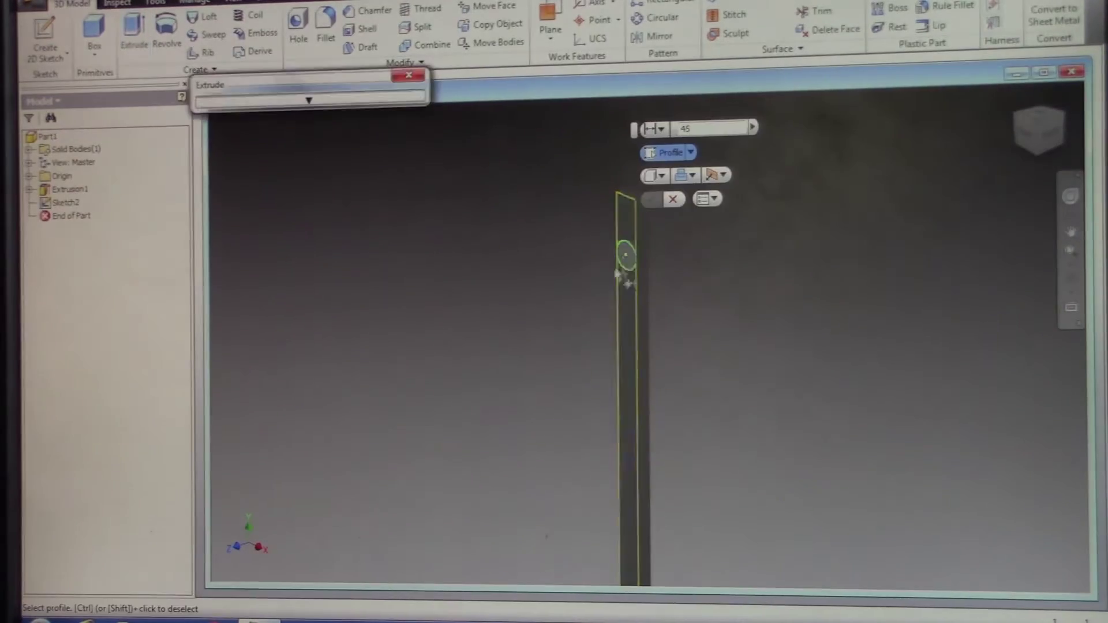
Extrude the profile 45 into a flat plate and start a sketch on it
right_click(702, 195)
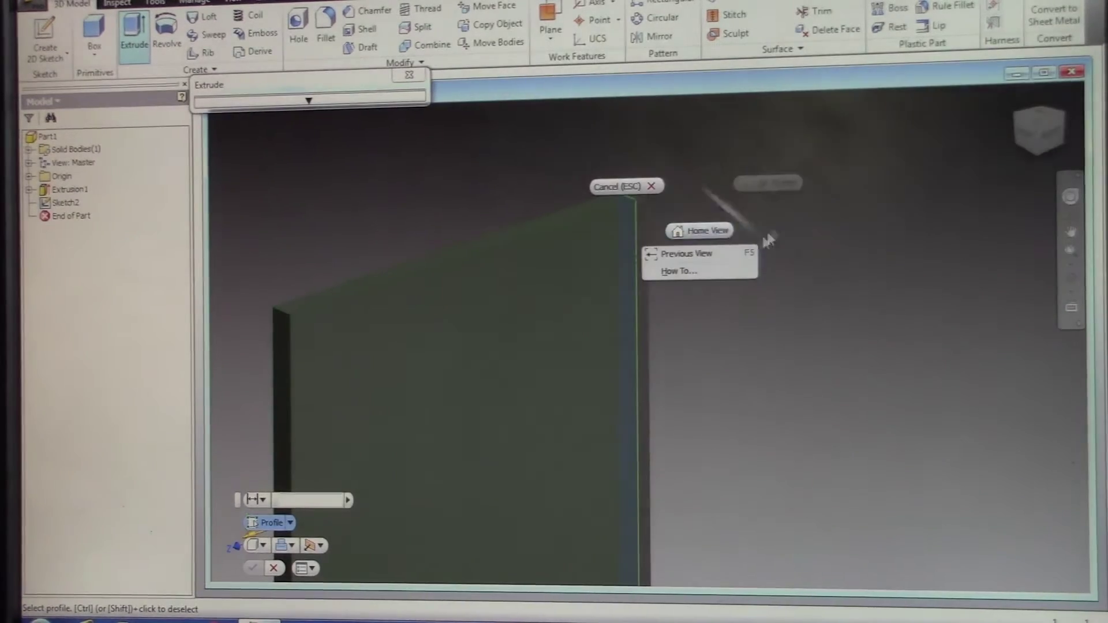
key(Escape)
key(Return)
scroll(304, 494, down, 3)
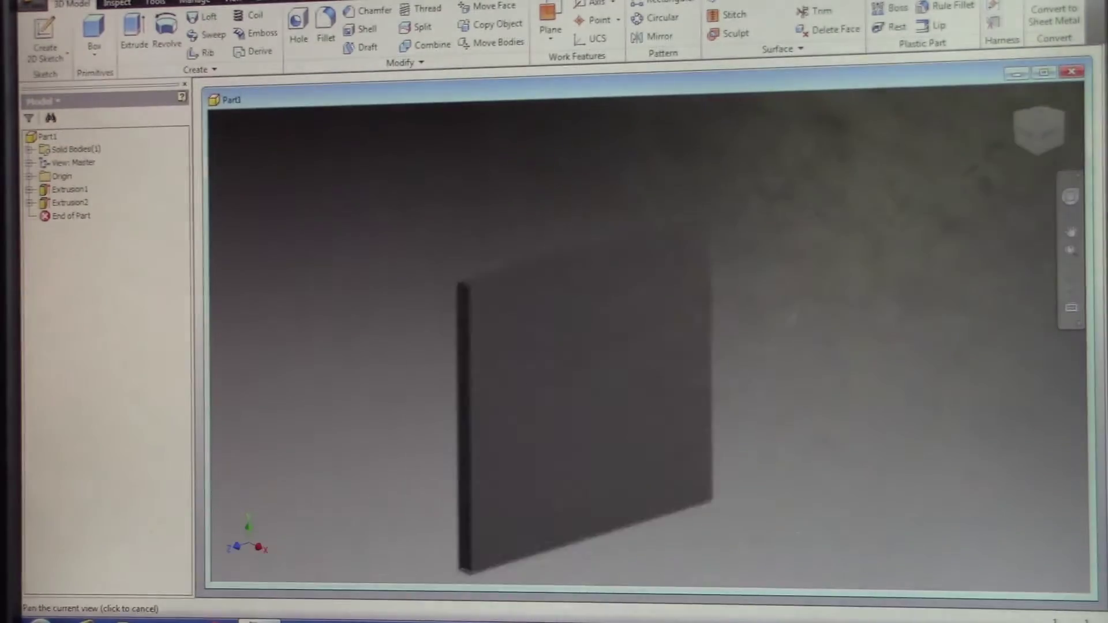
click(45, 54)
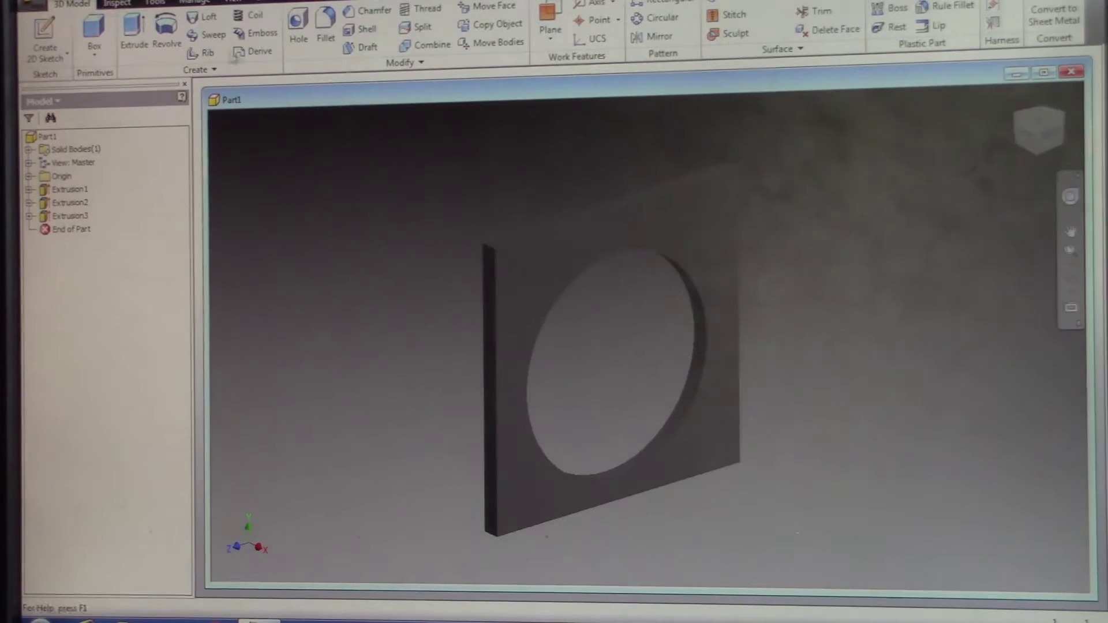
click(326, 26)
Fillet the plate's top-left, top-right and remaining corner edges
click(488, 249)
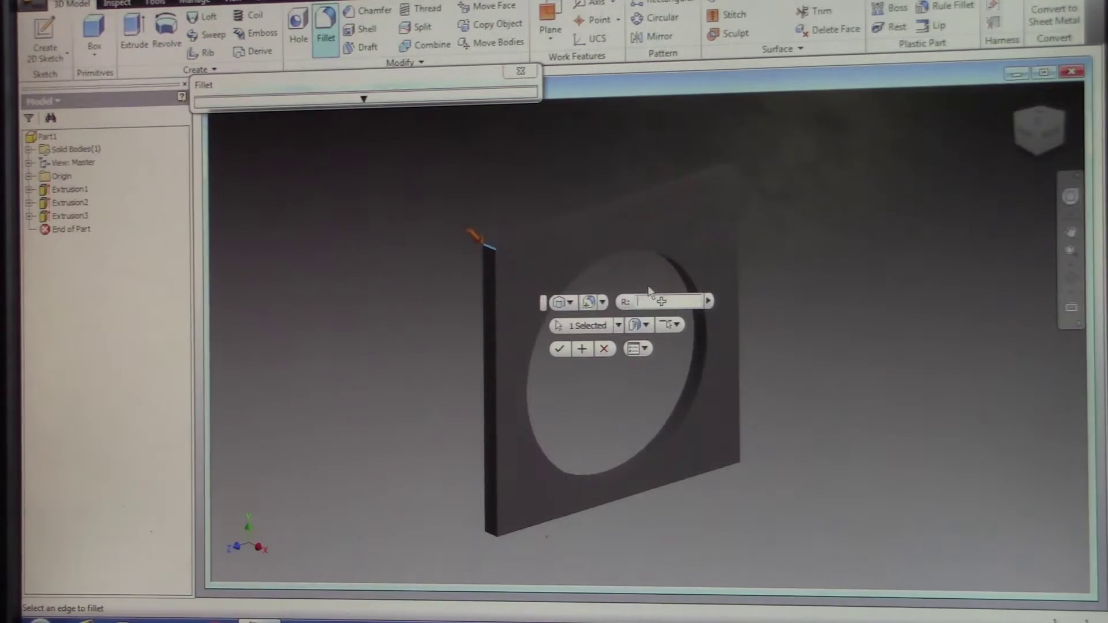
text(6)
key(Return)
click(755, 161)
key(Return)
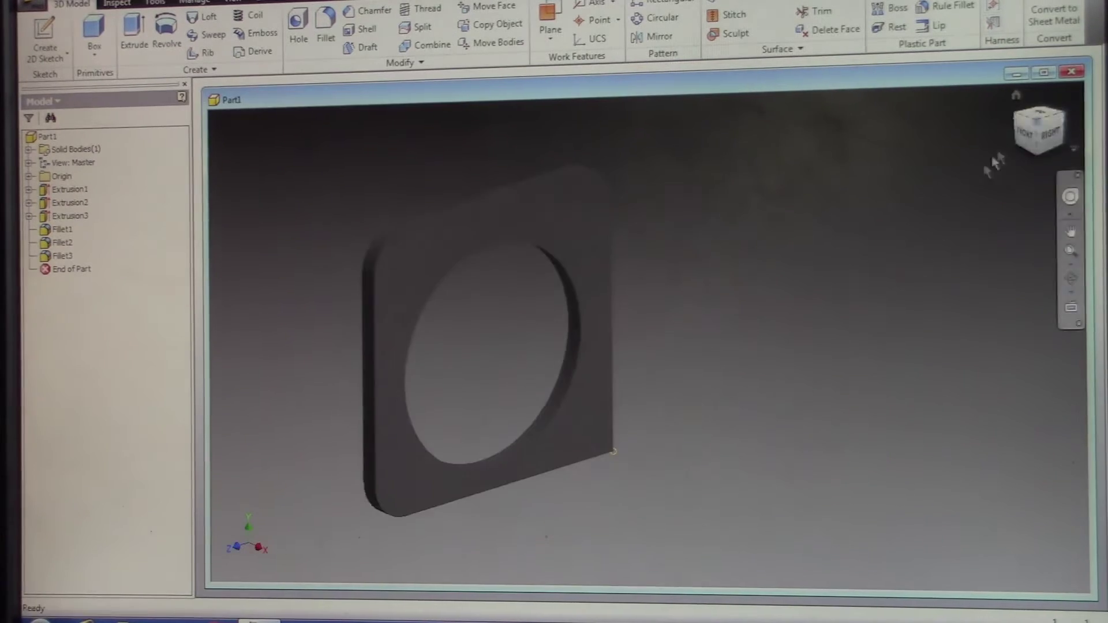
scroll(650, 347, up, 5)
click(326, 26)
click(701, 312)
key(Return)
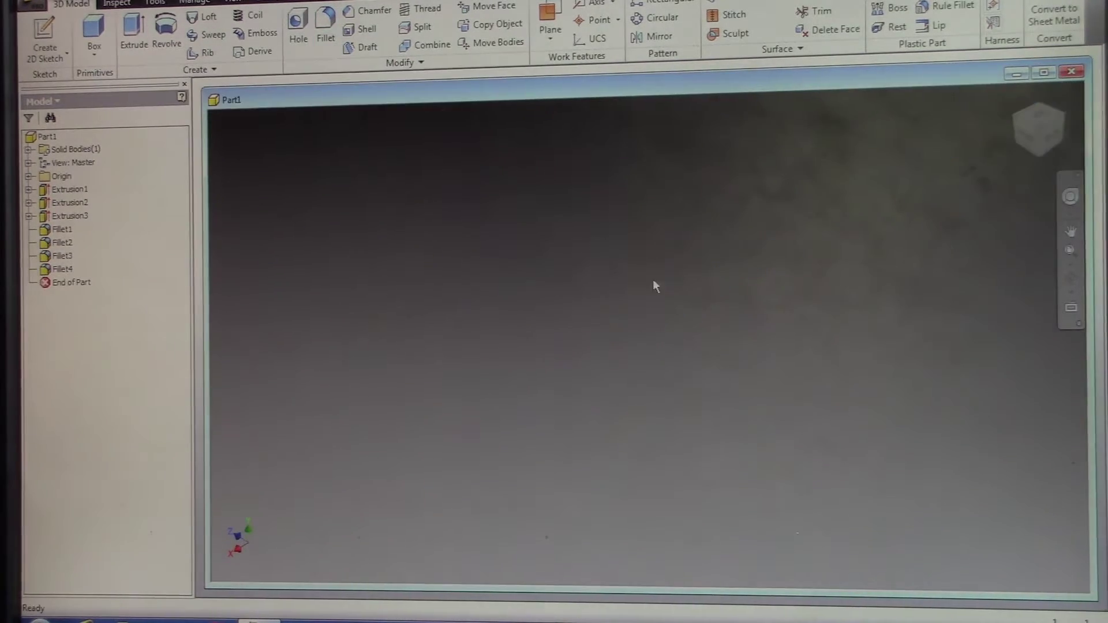
scroll(634, 305, up, 3)
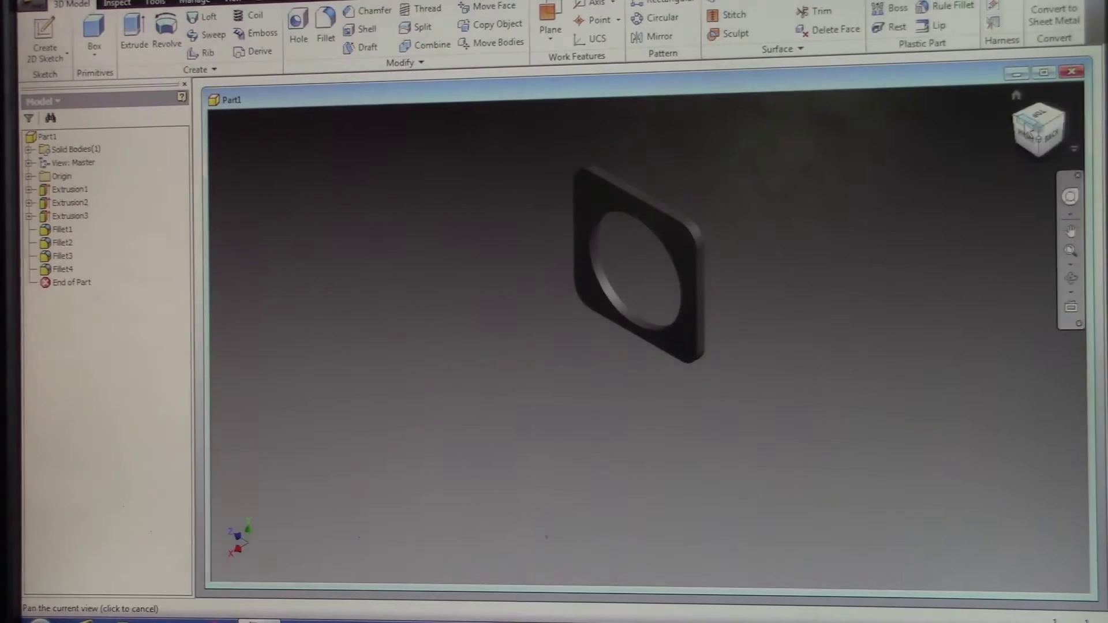